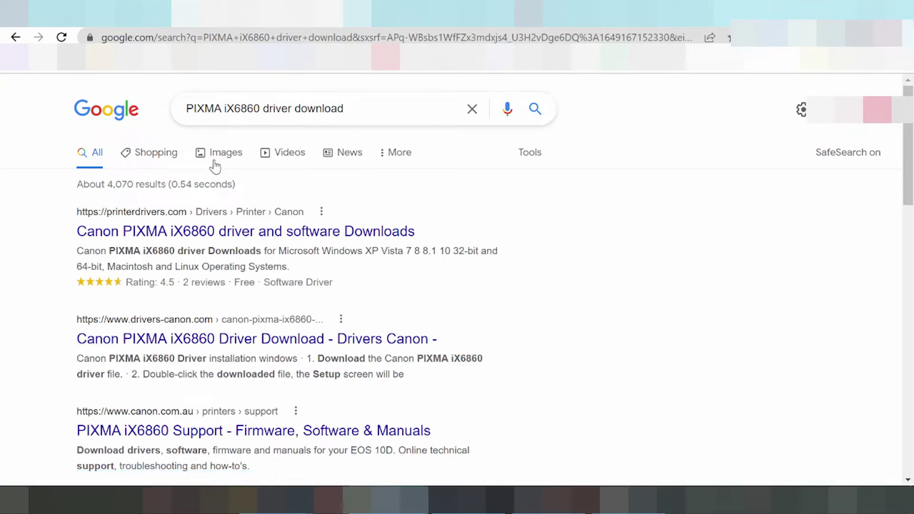
- From the Google results, open canon.com.au's 'PIXMA iX6860 Support - Firmware, Software & Manuals' page
{"action": "scroll", "coordinate": [299, 199], "scroll_direction": "down", "scroll_amount": 5}
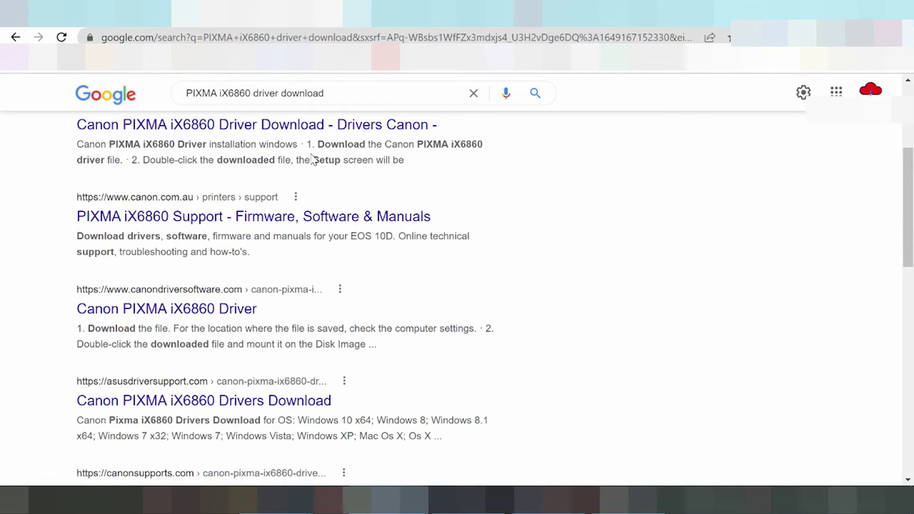
{"action": "scroll", "coordinate": [314, 160], "scroll_direction": "down", "scroll_amount": 6}
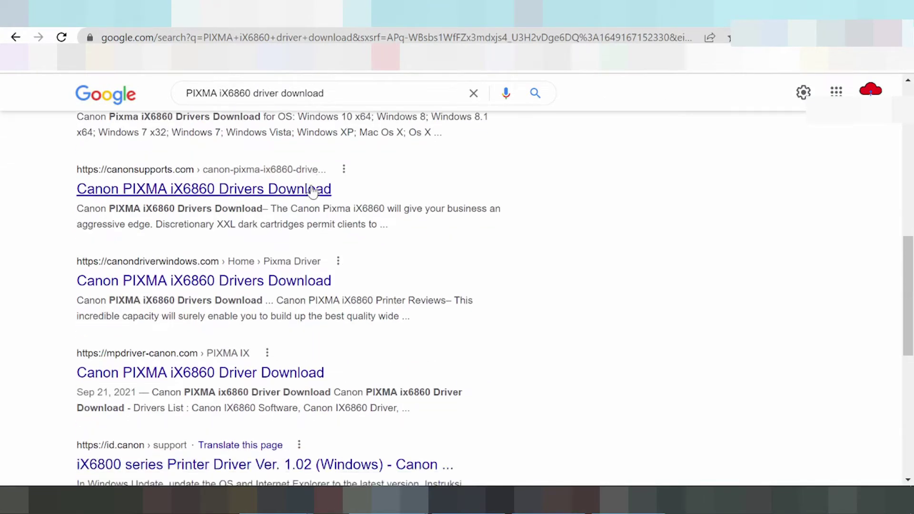
{"action": "scroll", "coordinate": [313, 191], "scroll_direction": "down", "scroll_amount": 6}
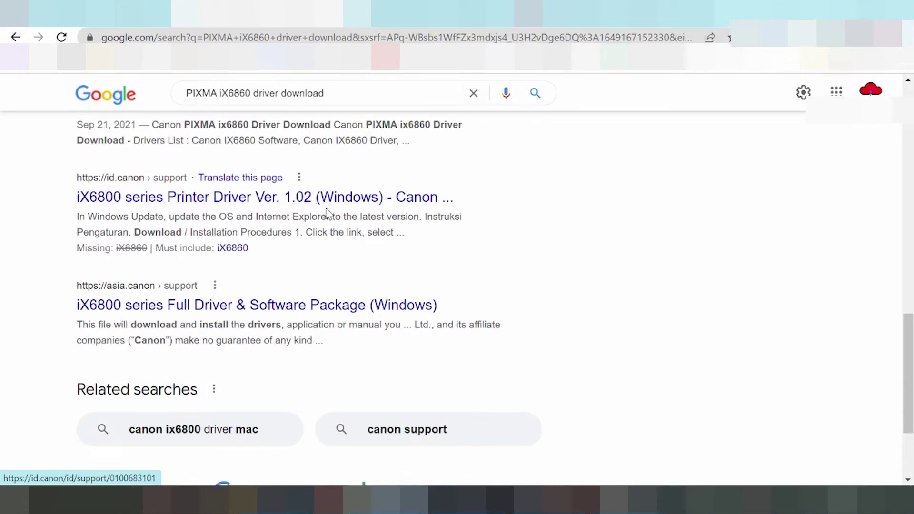
{"action": "scroll", "coordinate": [326, 211], "scroll_direction": "up", "scroll_amount": 13}
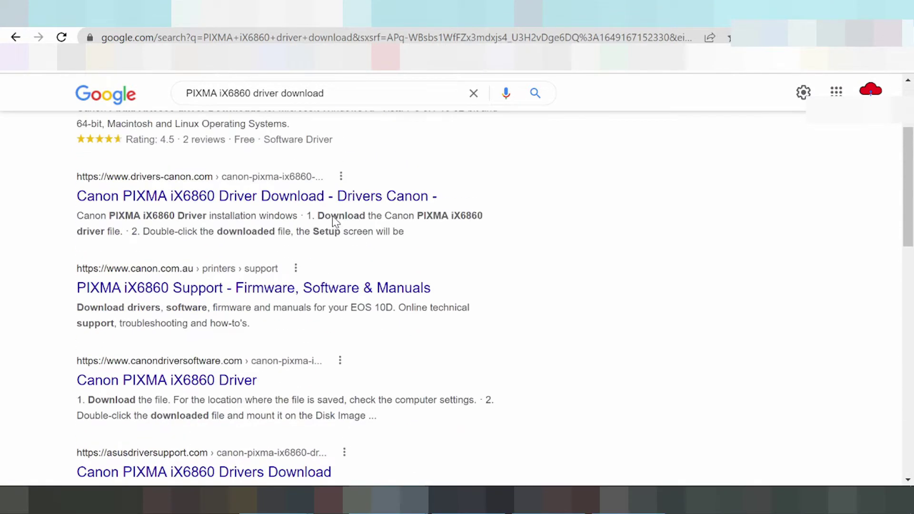
{"action": "left_click", "coordinate": [218, 296]}
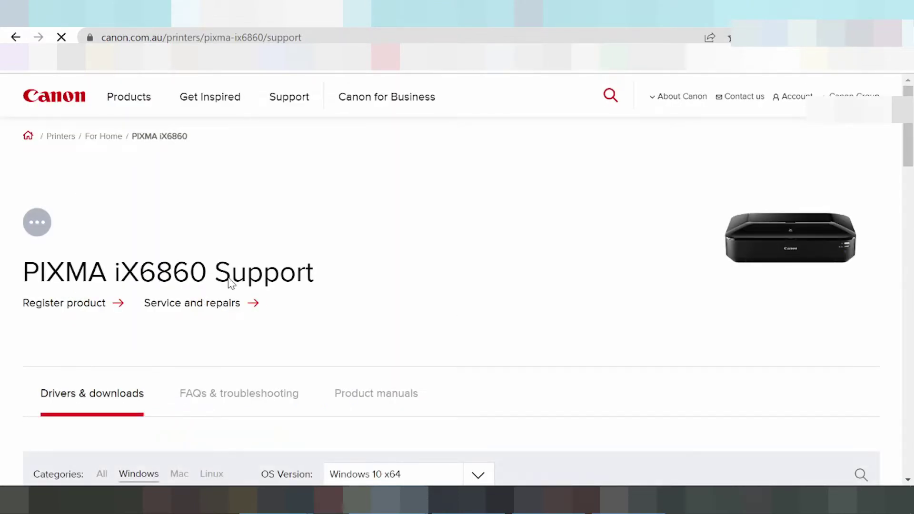
- Filter the iX6860 drivers to the Linux OS version, then switch the list to Mac drivers
{"action": "scroll", "coordinate": [336, 199], "scroll_direction": "down", "scroll_amount": 3}
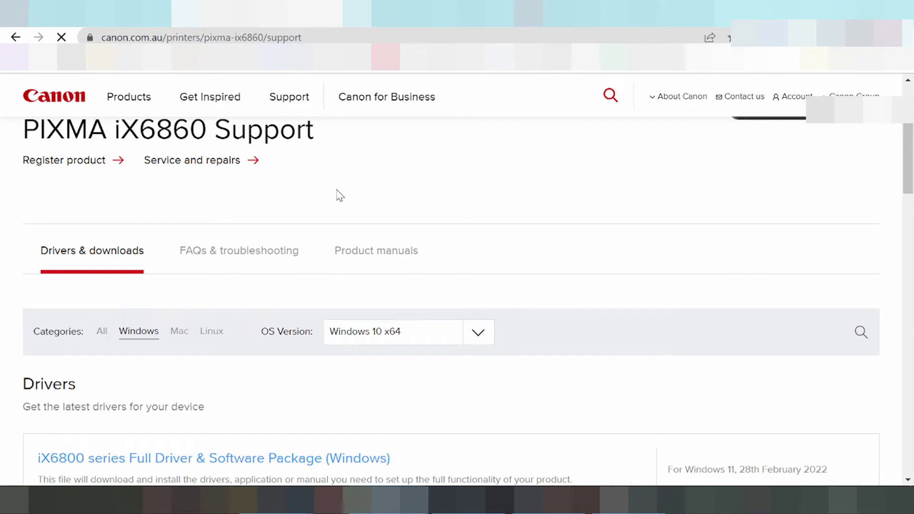
{"action": "scroll", "coordinate": [356, 221], "scroll_direction": "down", "scroll_amount": 3}
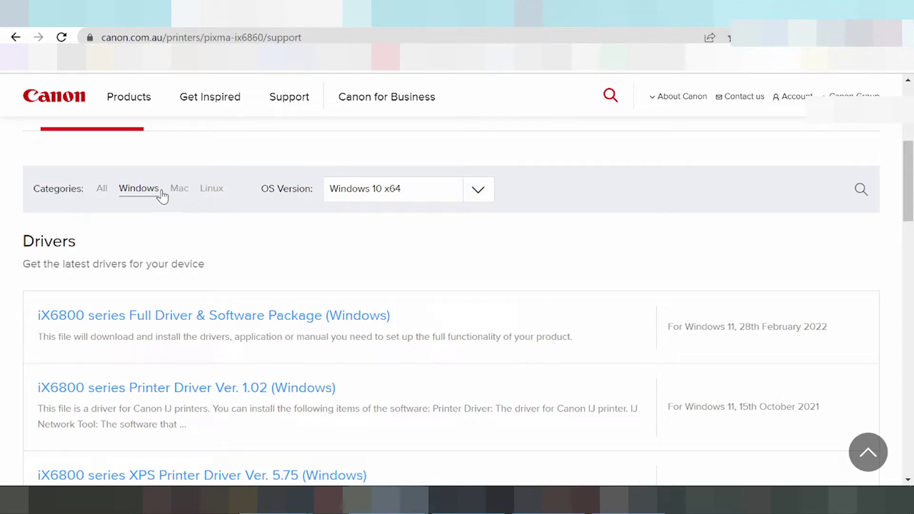
{"action": "left_click", "coordinate": [208, 194]}
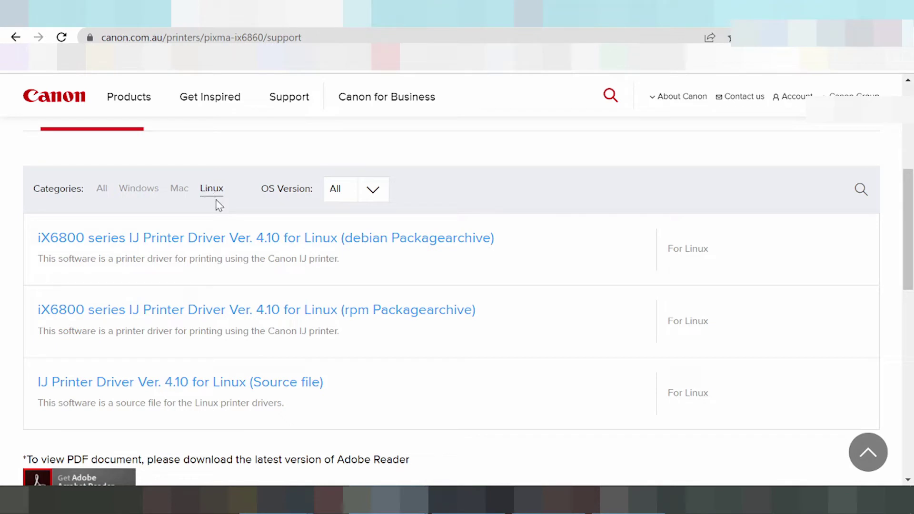
{"action": "left_click", "coordinate": [372, 191]}
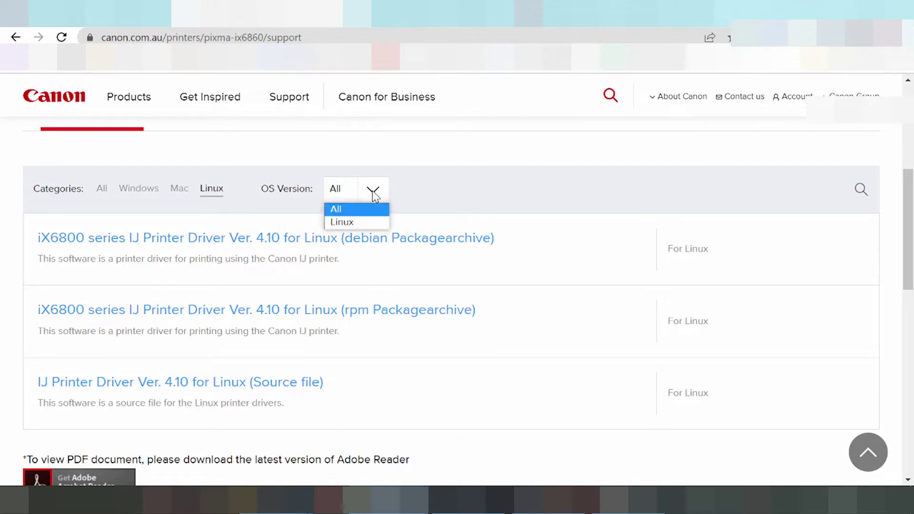
{"action": "left_click", "coordinate": [358, 222]}
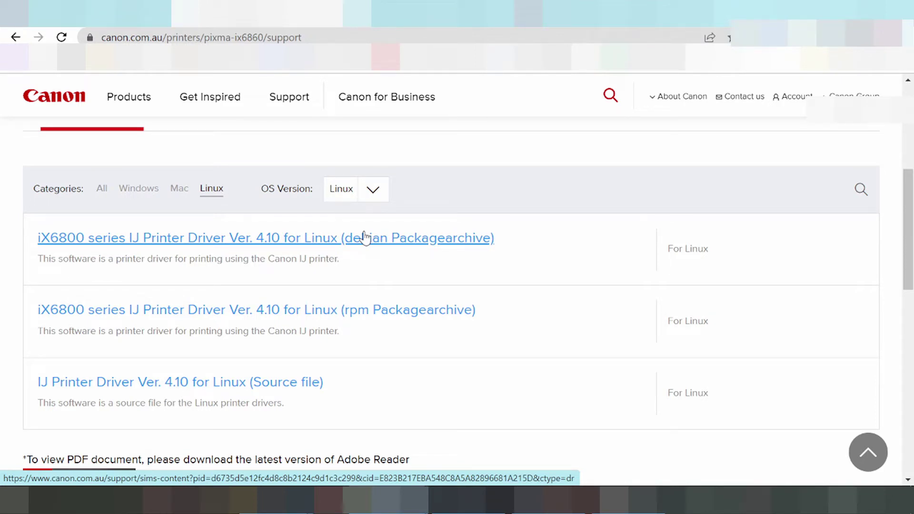
{"action": "left_click", "coordinate": [179, 190]}
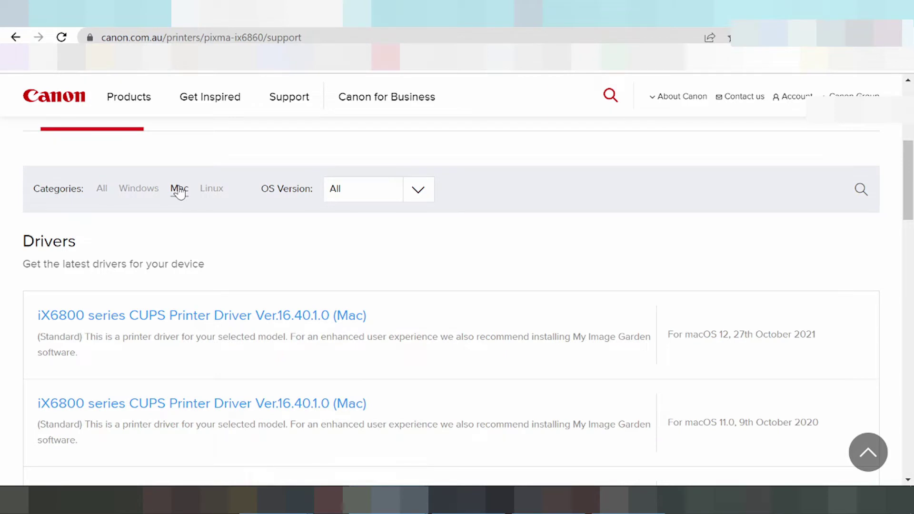
{"action": "left_click", "coordinate": [418, 189]}
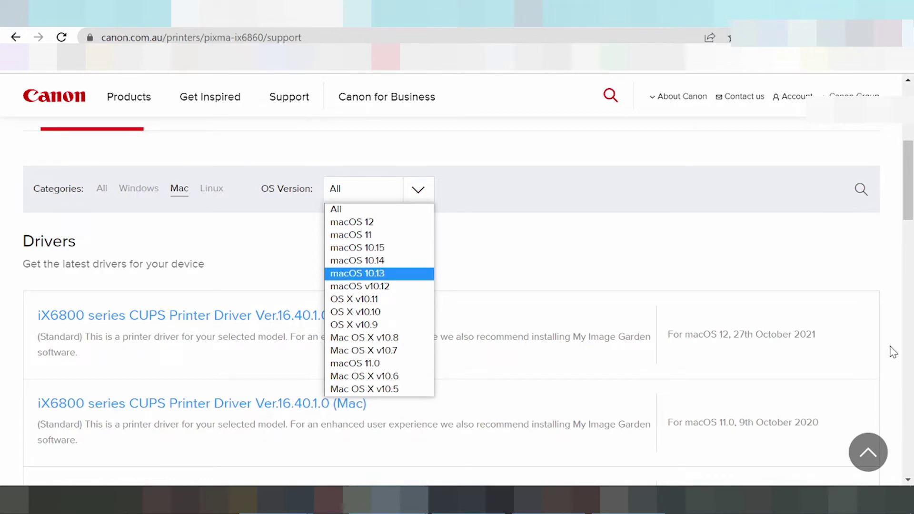
{"action": "left_click", "coordinate": [861, 344]}
{"action": "left_click_drag", "start_coordinate": [861, 344], "coordinate": [666, 339]}
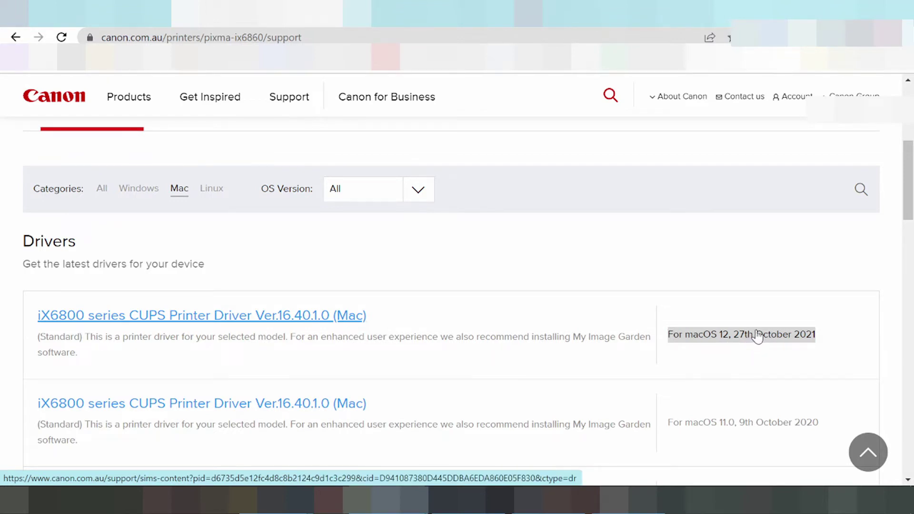
{"action": "scroll", "coordinate": [759, 339], "scroll_direction": "down", "scroll_amount": 3}
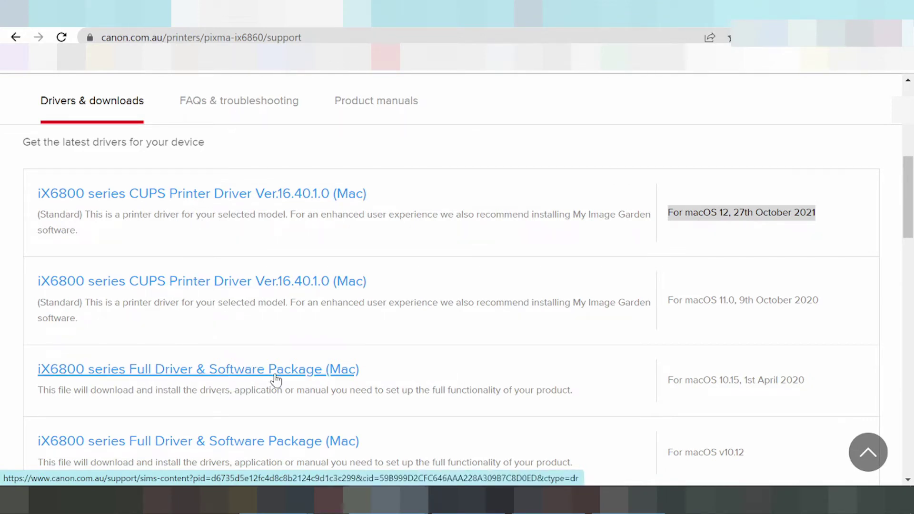
{"action": "scroll", "coordinate": [235, 379], "scroll_direction": "down", "scroll_amount": 1}
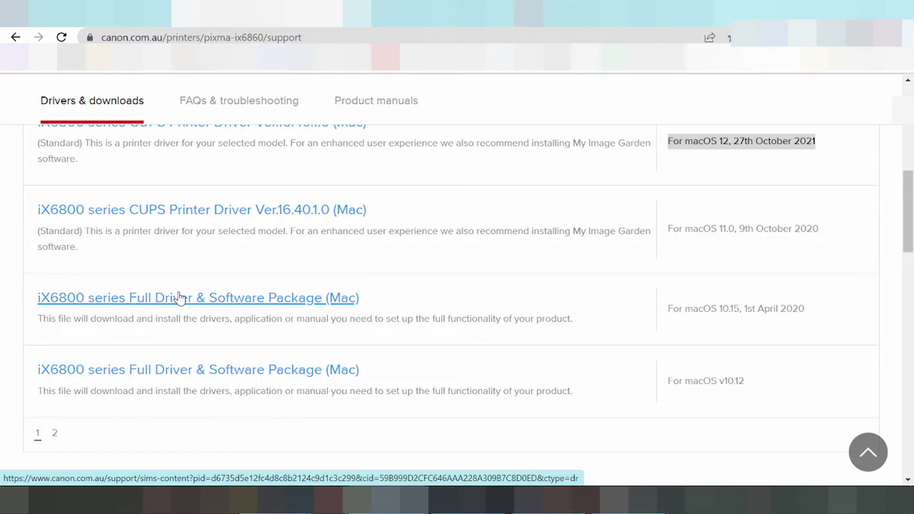
{"action": "scroll", "coordinate": [229, 301], "scroll_direction": "up", "scroll_amount": 5}
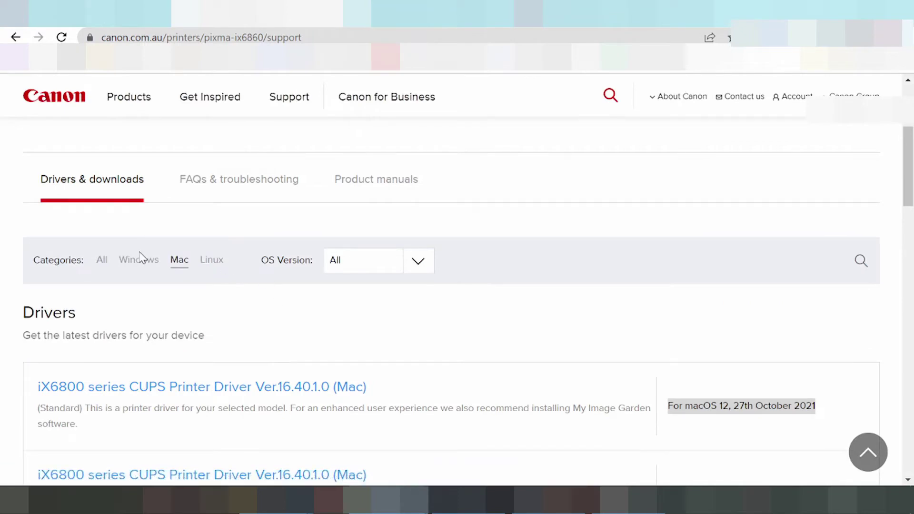
- Filter the iX6860 drivers to Windows with OS version Windows 11, and scroll the list
{"action": "left_click", "coordinate": [137, 262]}
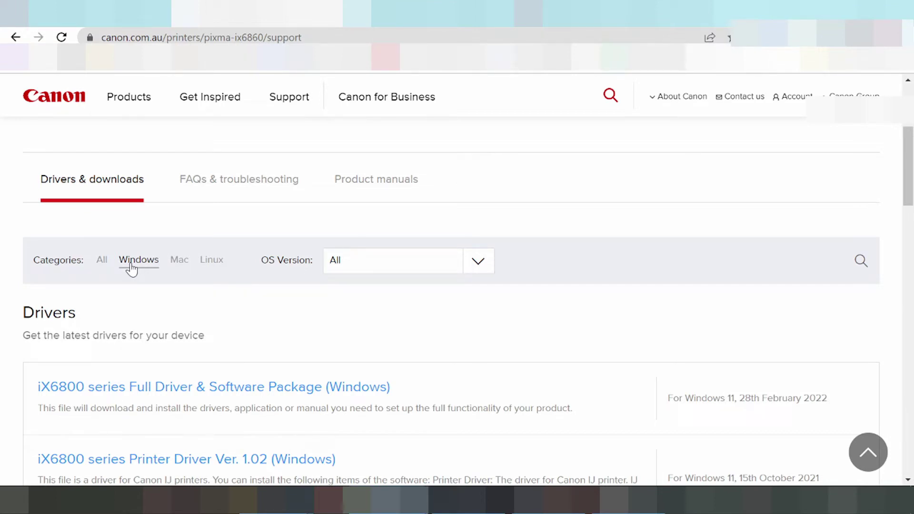
{"action": "left_click", "coordinate": [477, 265]}
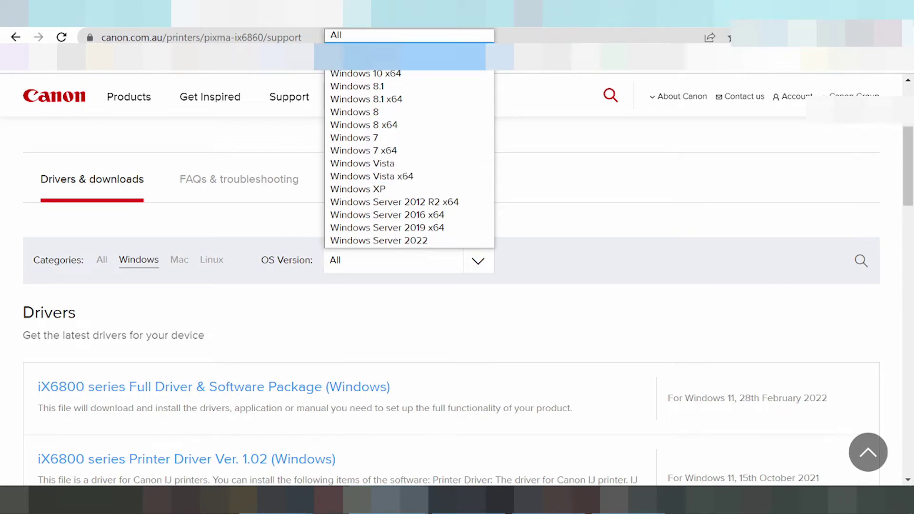
{"action": "left_click", "coordinate": [362, 48]}
{"action": "scroll", "coordinate": [568, 205], "scroll_direction": "down", "scroll_amount": 4}
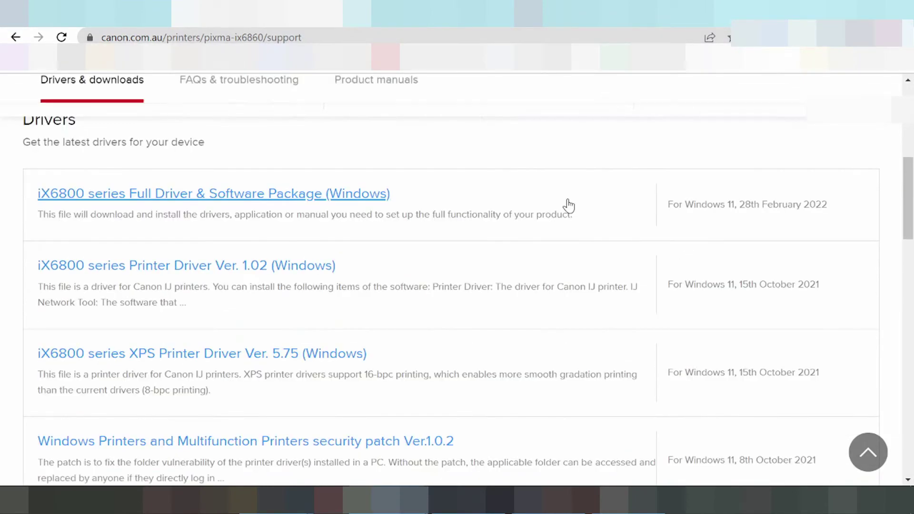
{"action": "scroll", "coordinate": [569, 195], "scroll_direction": "down", "scroll_amount": 6}
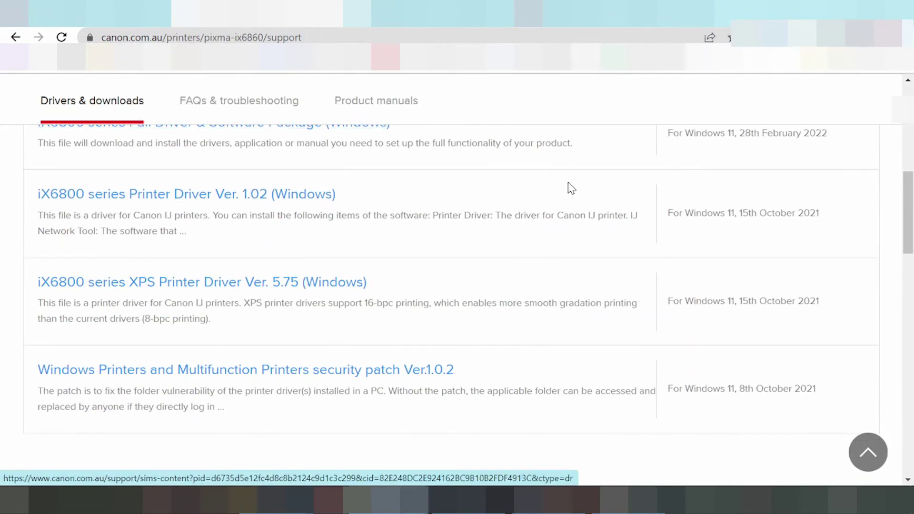
{"action": "scroll", "coordinate": [564, 191], "scroll_direction": "up", "scroll_amount": 6}
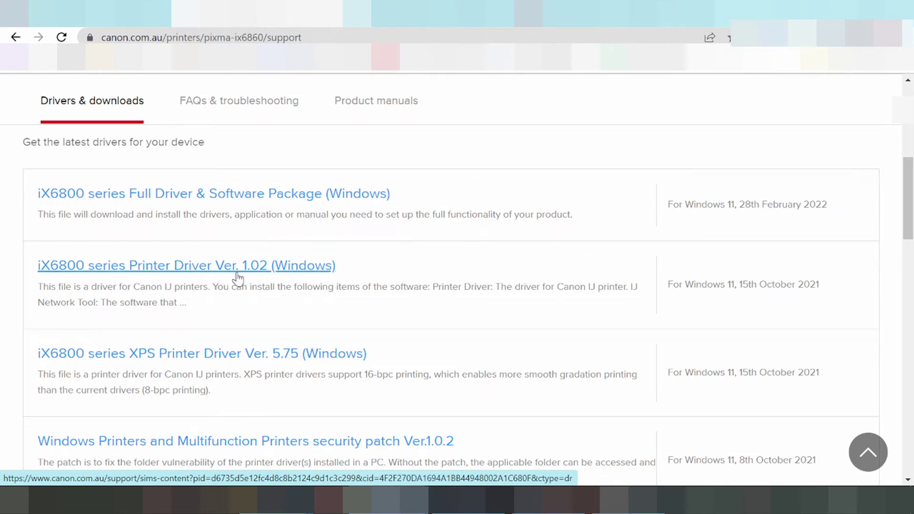
{"action": "scroll", "coordinate": [295, 286], "scroll_direction": "down", "scroll_amount": 8}
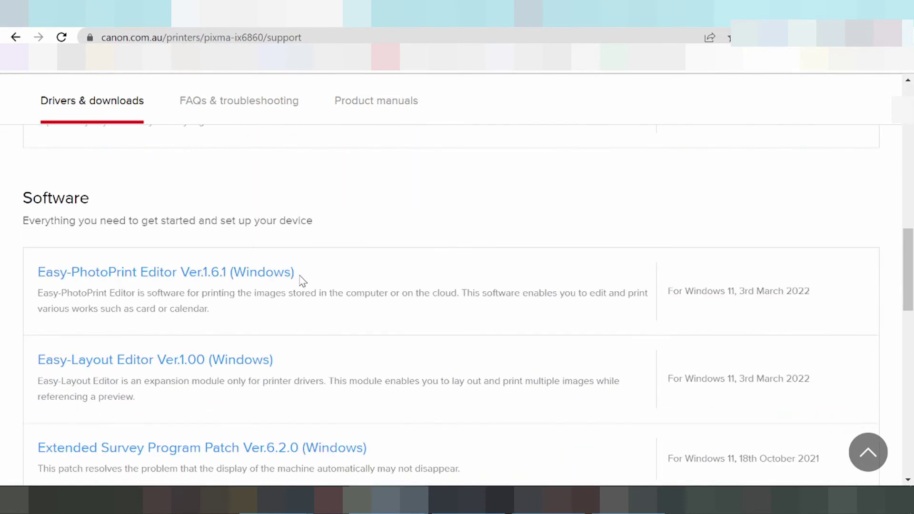
{"action": "scroll", "coordinate": [276, 293], "scroll_direction": "down", "scroll_amount": 5}
{"action": "scroll", "coordinate": [274, 296], "scroll_direction": "down", "scroll_amount": 1}
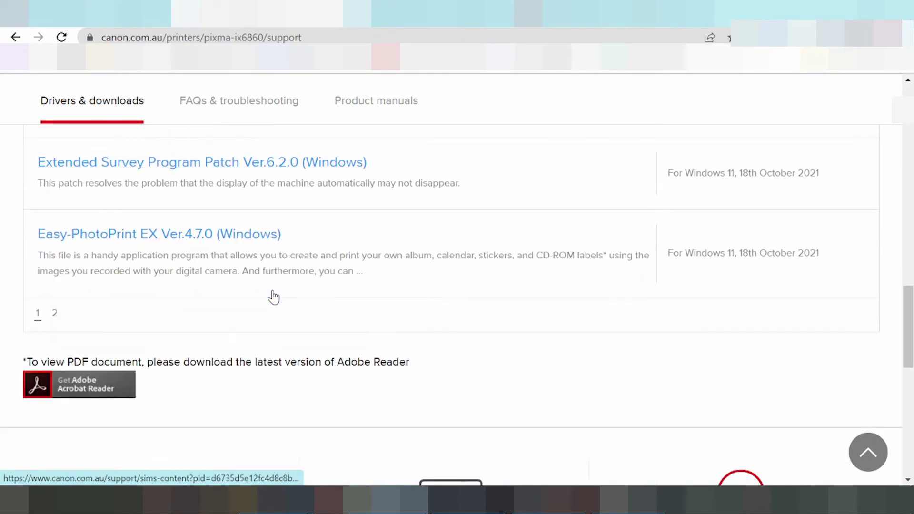
{"action": "left_click", "coordinate": [54, 313]}
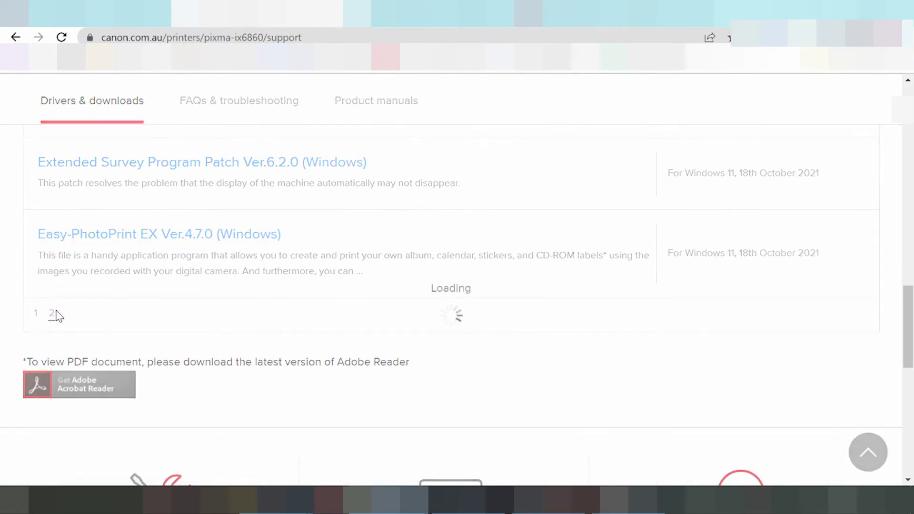
{"action": "scroll", "coordinate": [143, 299], "scroll_direction": "up", "scroll_amount": 6}
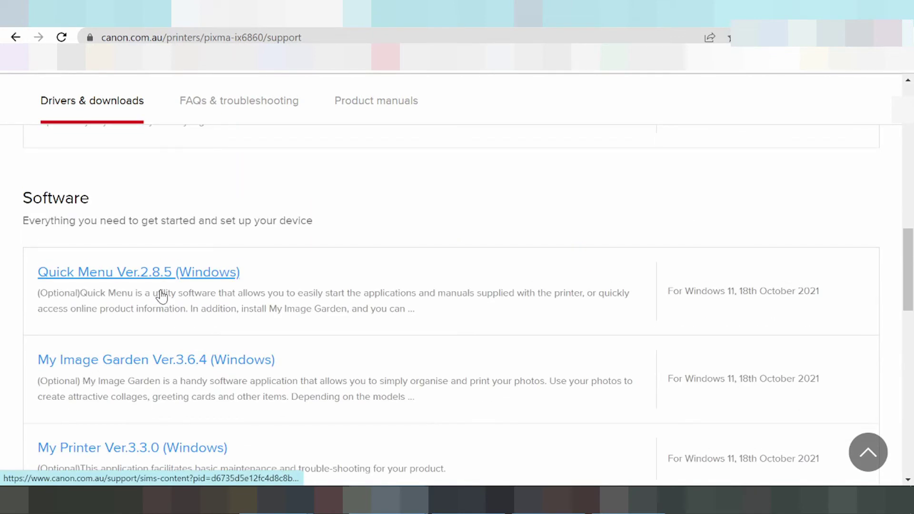
{"action": "scroll", "coordinate": [159, 302], "scroll_direction": "down", "scroll_amount": 4}
{"action": "left_click", "coordinate": [38, 386]}
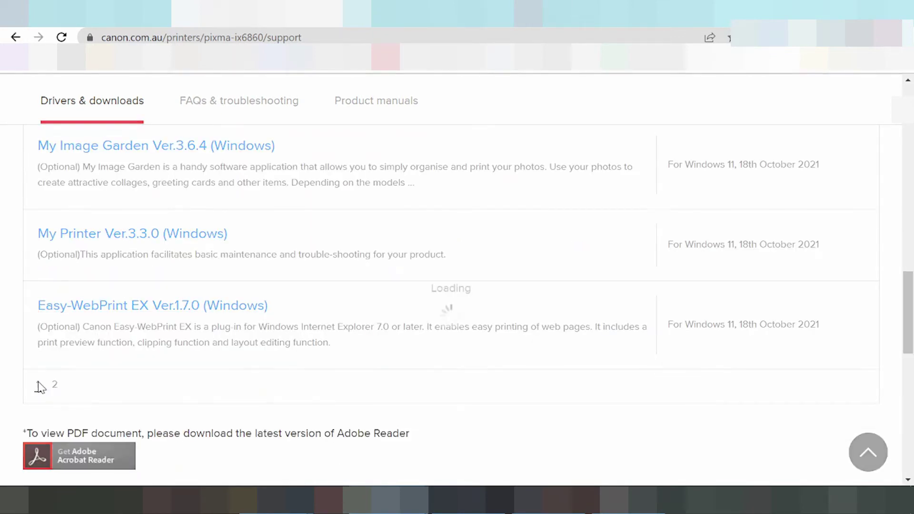
{"action": "scroll", "coordinate": [139, 339], "scroll_direction": "up", "scroll_amount": 3}
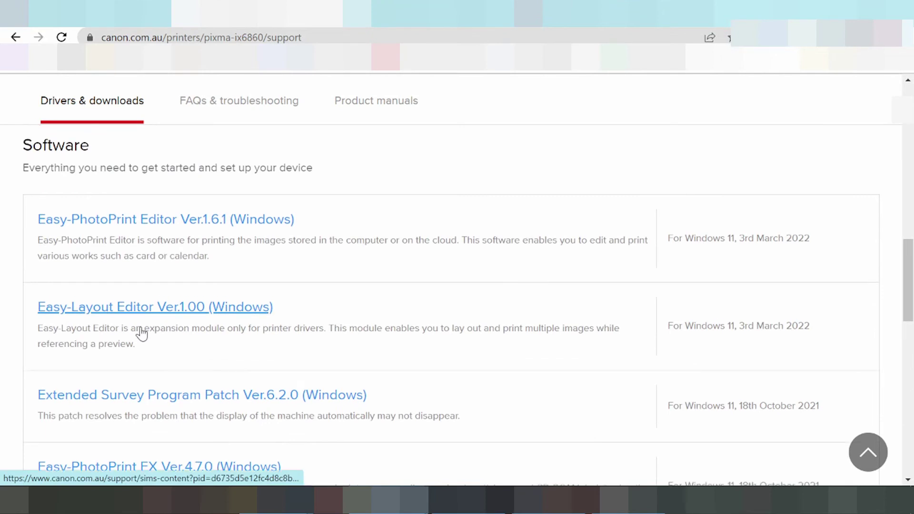
{"action": "scroll", "coordinate": [143, 328], "scroll_direction": "up", "scroll_amount": 6}
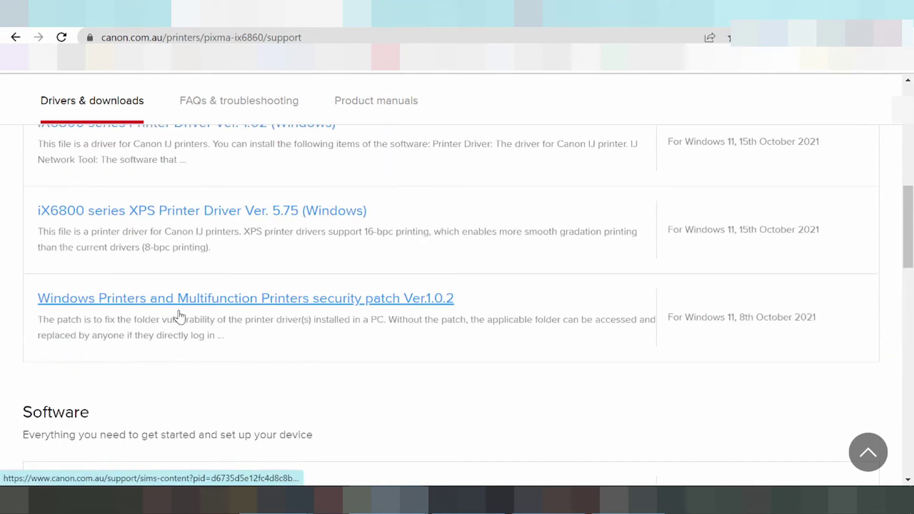
{"action": "scroll", "coordinate": [184, 314], "scroll_direction": "up", "scroll_amount": 2}
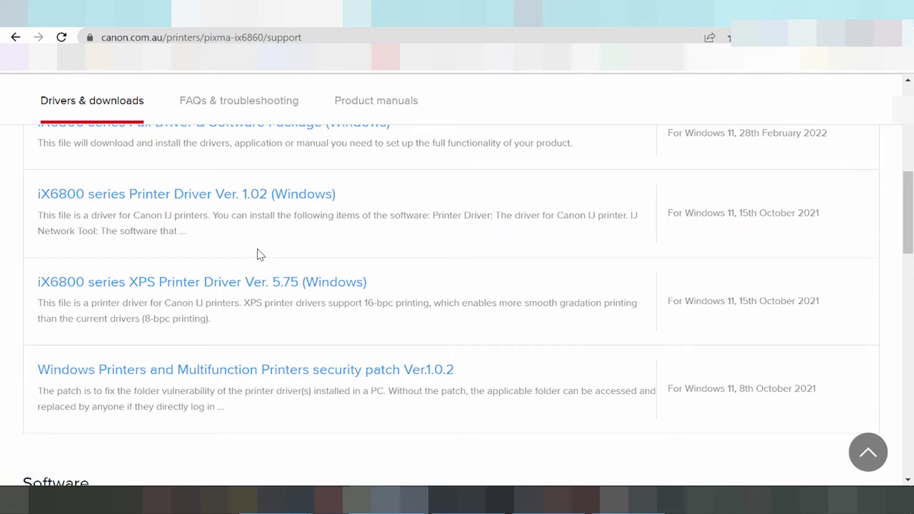
{"action": "key", "text": "Home"}
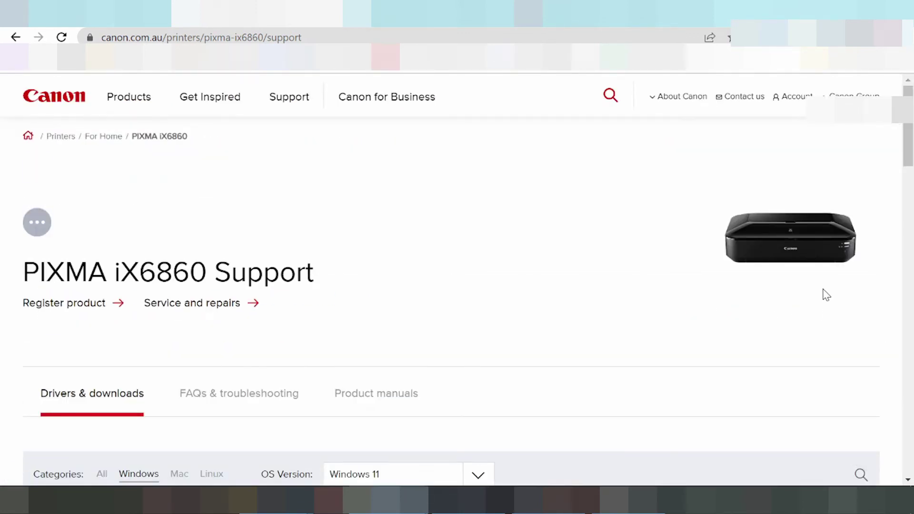
- Select the 28th February 2022 date beside the iX6800 series Full Driver & Software Package
{"action": "scroll", "coordinate": [809, 247], "scroll_direction": "down", "scroll_amount": 5}
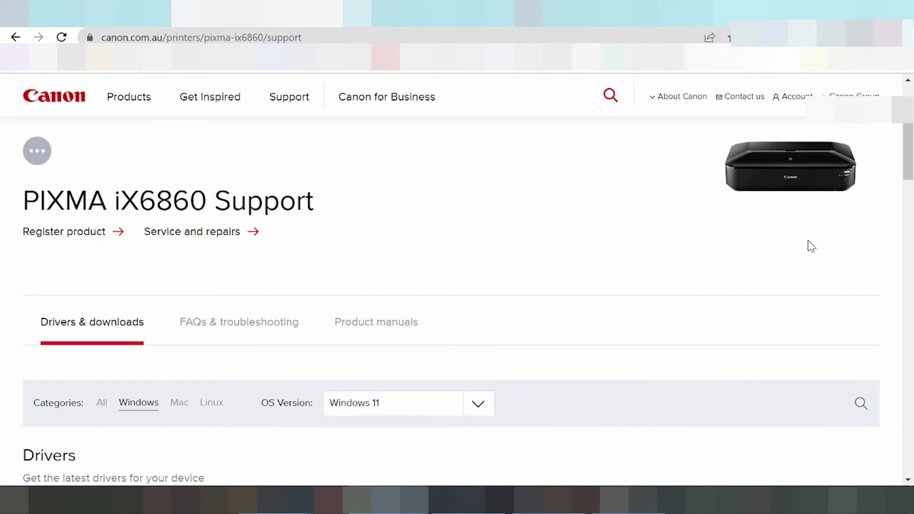
{"action": "scroll", "coordinate": [741, 283], "scroll_direction": "down", "scroll_amount": 1}
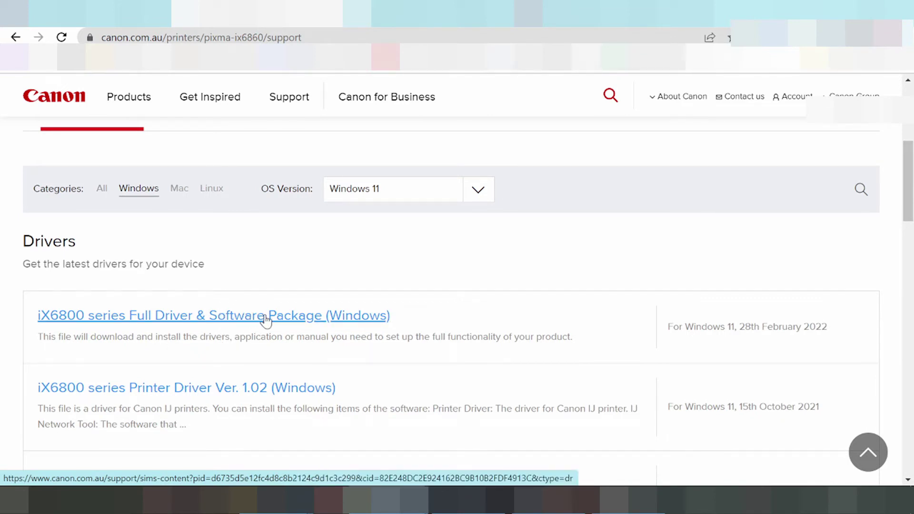
{"action": "left_click_drag", "start_coordinate": [890, 331], "coordinate": [740, 327]}
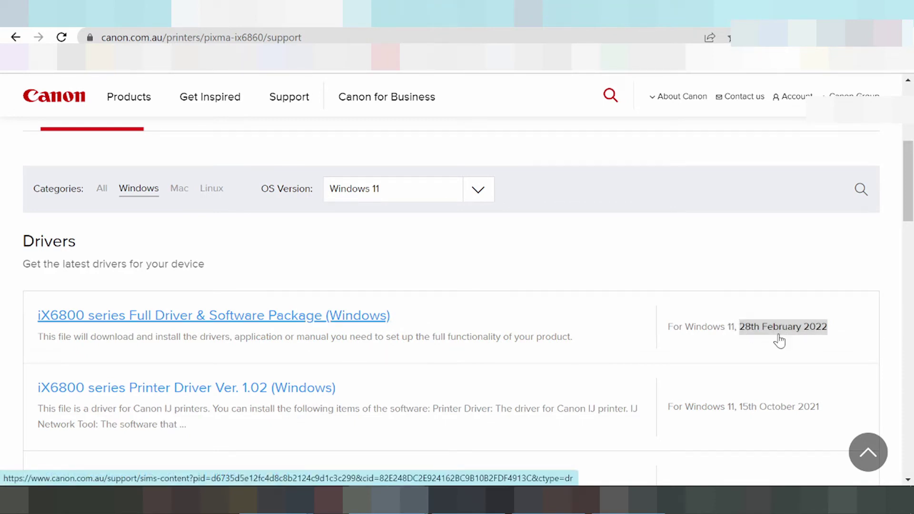
- Open the iX6800 series Full Driver & Software Package page and highlight its description
{"action": "left_click", "coordinate": [284, 319]}
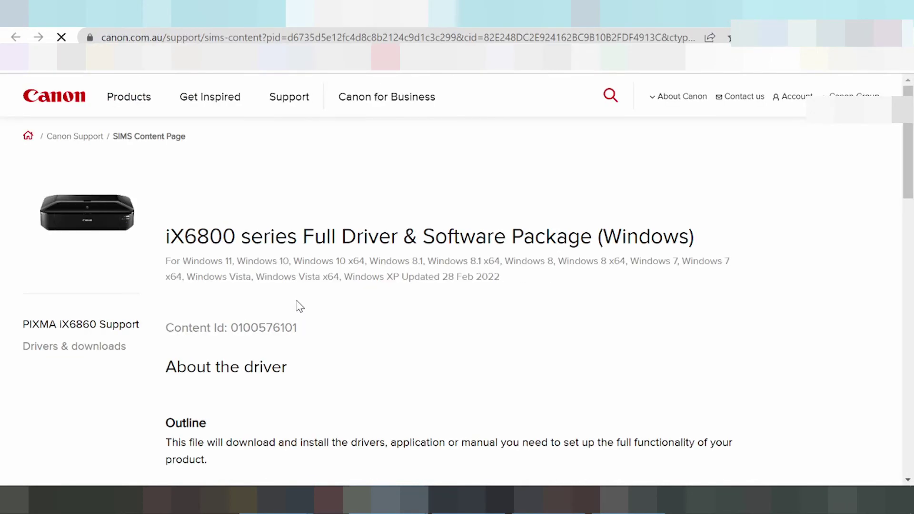
{"action": "scroll", "coordinate": [280, 271], "scroll_direction": "down", "scroll_amount": 1}
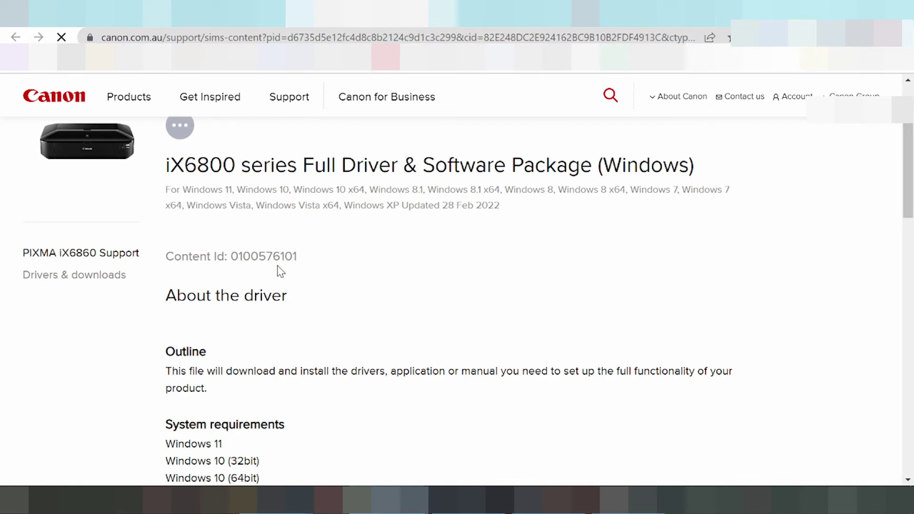
{"action": "scroll", "coordinate": [278, 273], "scroll_direction": "down", "scroll_amount": 1}
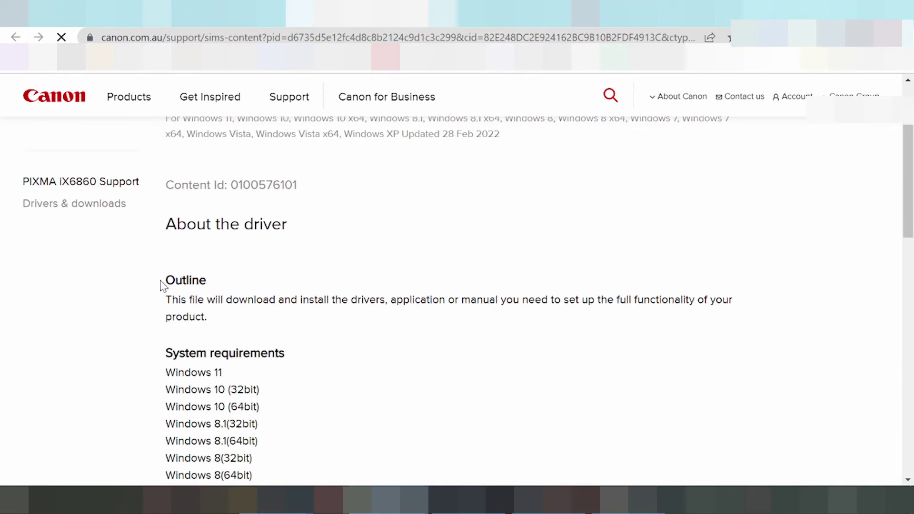
{"action": "left_click_drag", "start_coordinate": [171, 285], "coordinate": [302, 365]}
{"action": "left_click", "coordinate": [203, 343]}
- Highlight the supported Windows versions list and the first Setup Instructions step
{"action": "scroll", "coordinate": [286, 352], "scroll_direction": "down", "scroll_amount": 1}
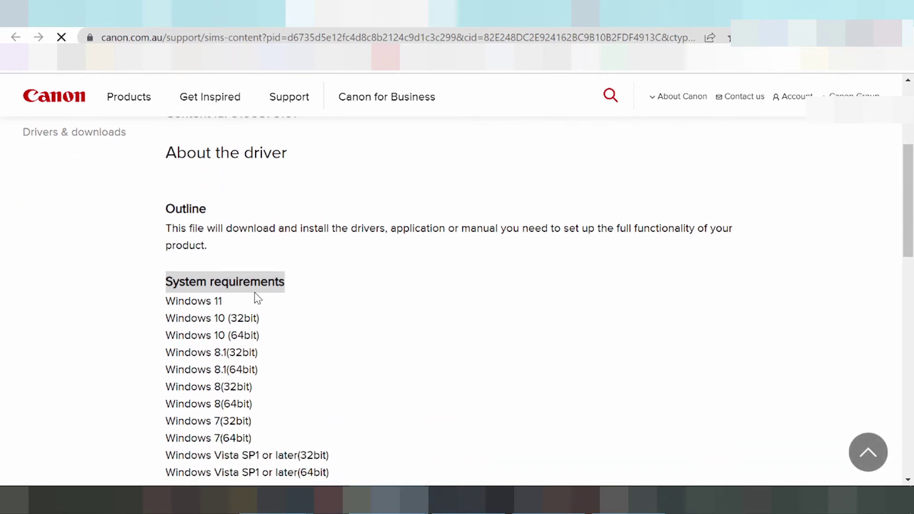
{"action": "scroll", "coordinate": [258, 297], "scroll_direction": "down", "scroll_amount": 3}
{"action": "left_click_drag", "start_coordinate": [302, 280], "coordinate": [283, 265]}
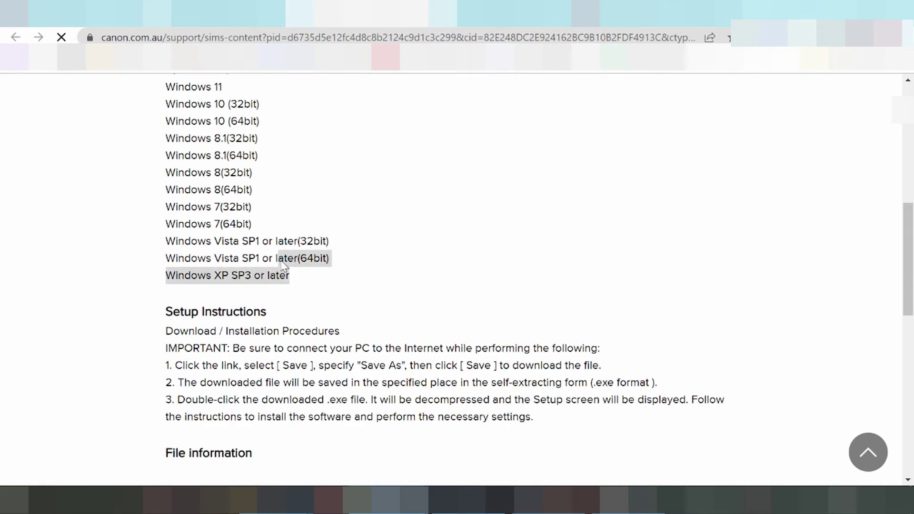
{"action": "scroll", "coordinate": [320, 275], "scroll_direction": "up", "scroll_amount": 3}
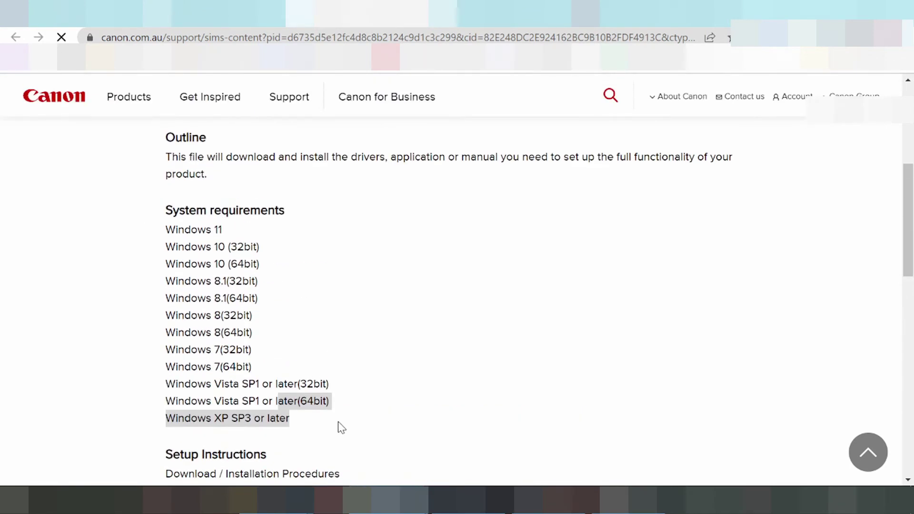
{"action": "left_click_drag", "start_coordinate": [312, 422], "coordinate": [198, 227]}
{"action": "scroll", "coordinate": [199, 227], "scroll_direction": "down", "scroll_amount": 5}
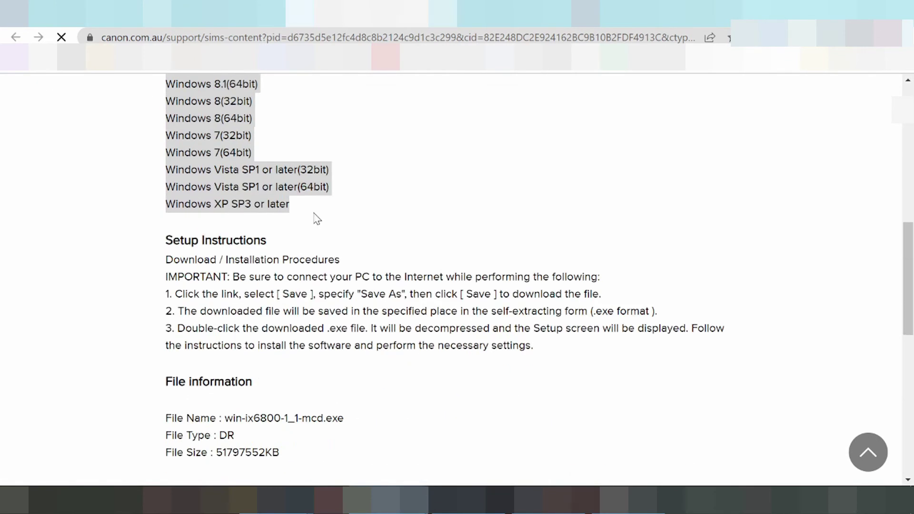
{"action": "left_click", "coordinate": [165, 244]}
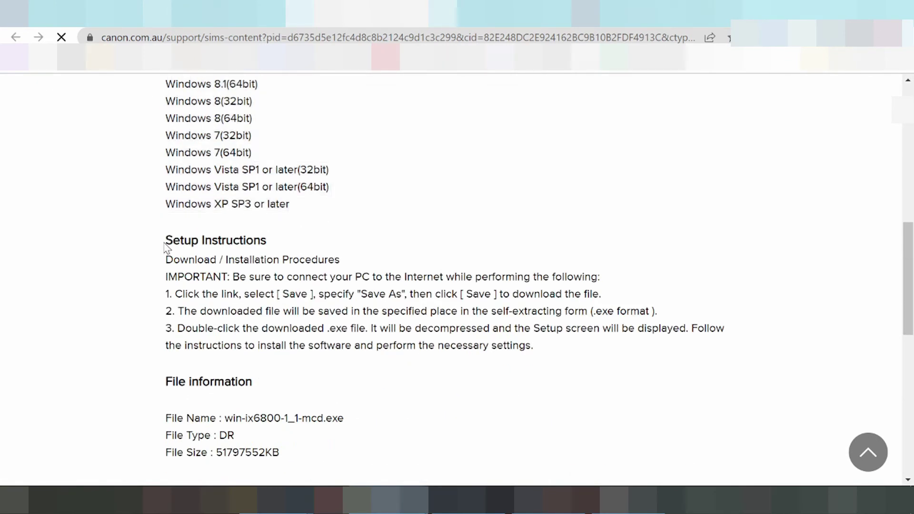
{"action": "left_click_drag", "start_coordinate": [167, 248], "coordinate": [226, 261]}
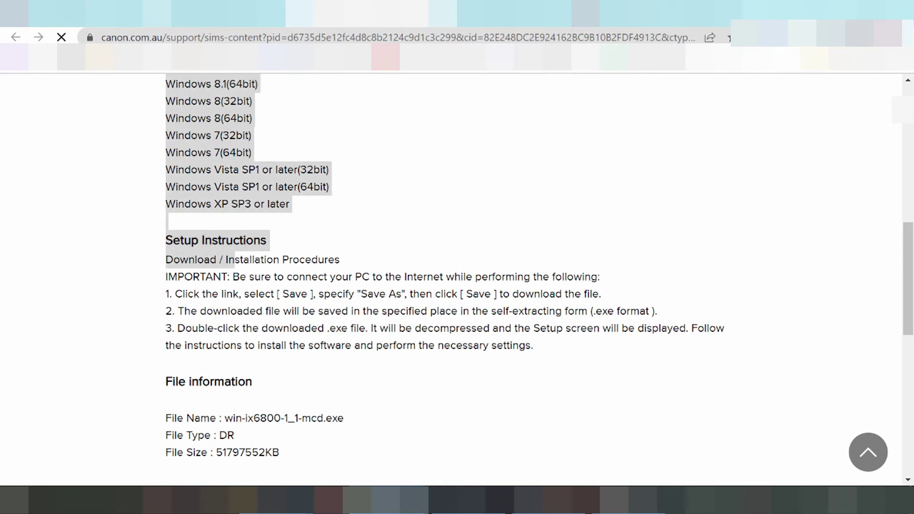
{"action": "scroll", "coordinate": [223, 260], "scroll_direction": "down", "scroll_amount": 2}
{"action": "left_click_drag", "start_coordinate": [175, 222], "coordinate": [231, 240]}
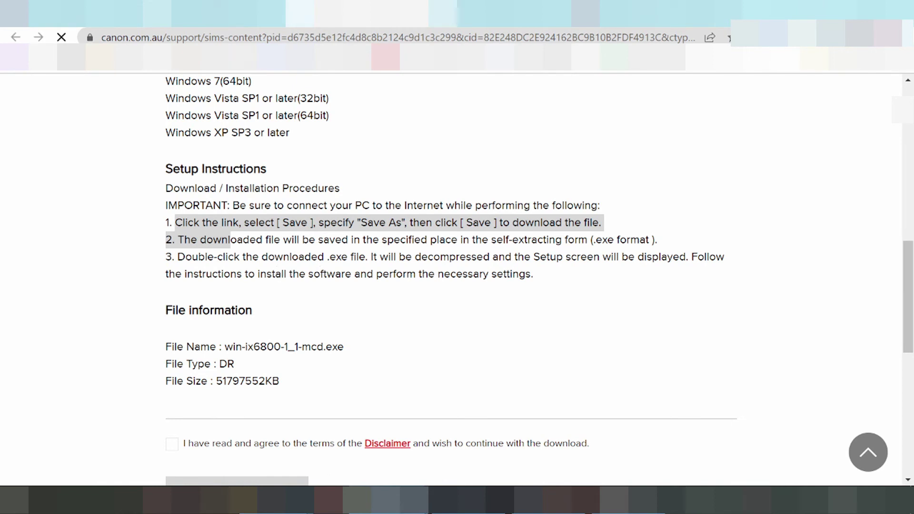
- Agree to the disclaimer and download win-ix6800-1_1-mcd.exe
{"action": "scroll", "coordinate": [308, 289], "scroll_direction": "down", "scroll_amount": 1}
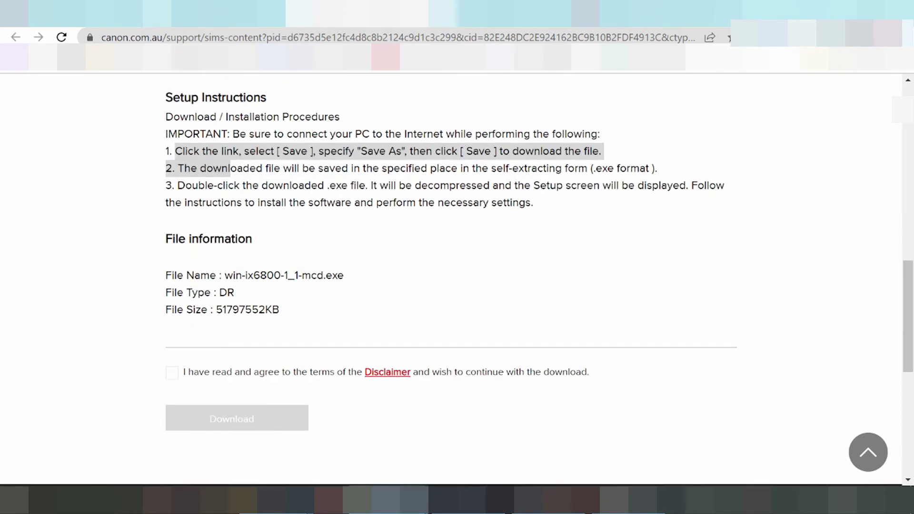
{"action": "scroll", "coordinate": [271, 261], "scroll_direction": "down", "scroll_amount": 1}
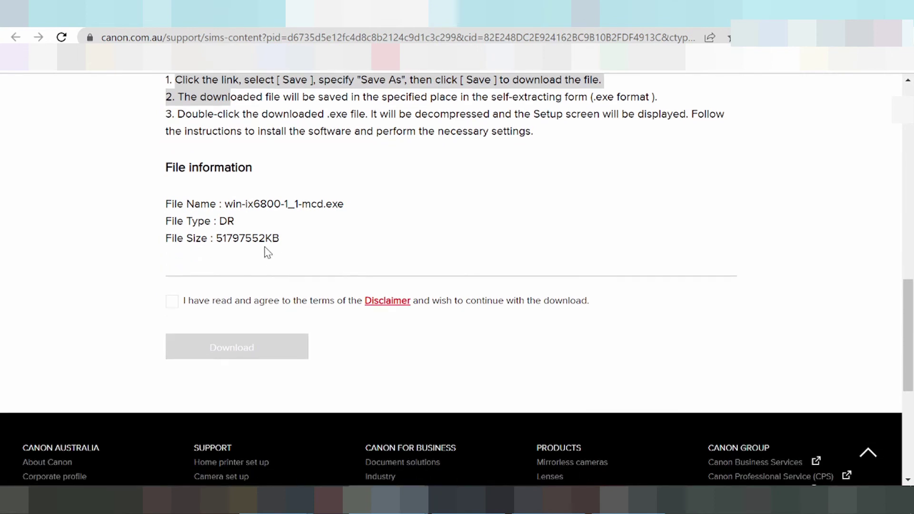
{"action": "left_click", "coordinate": [175, 302]}
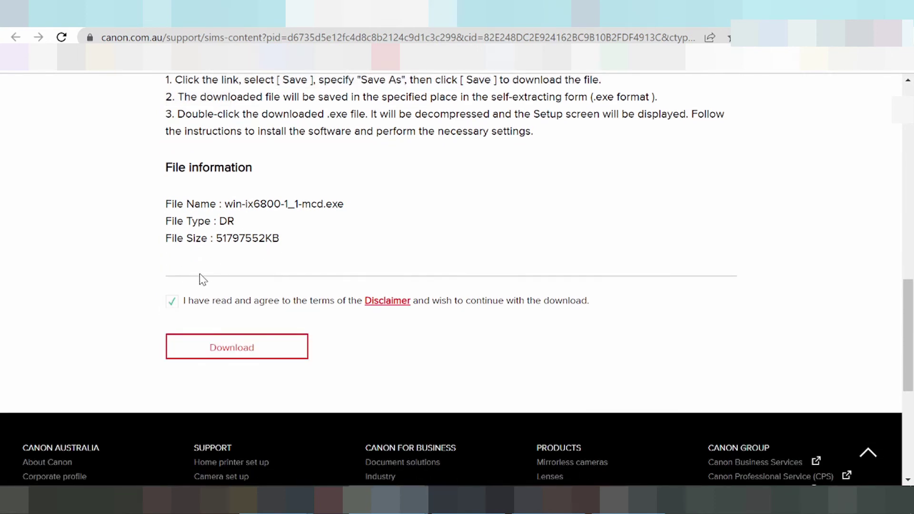
{"action": "left_click", "coordinate": [222, 345]}
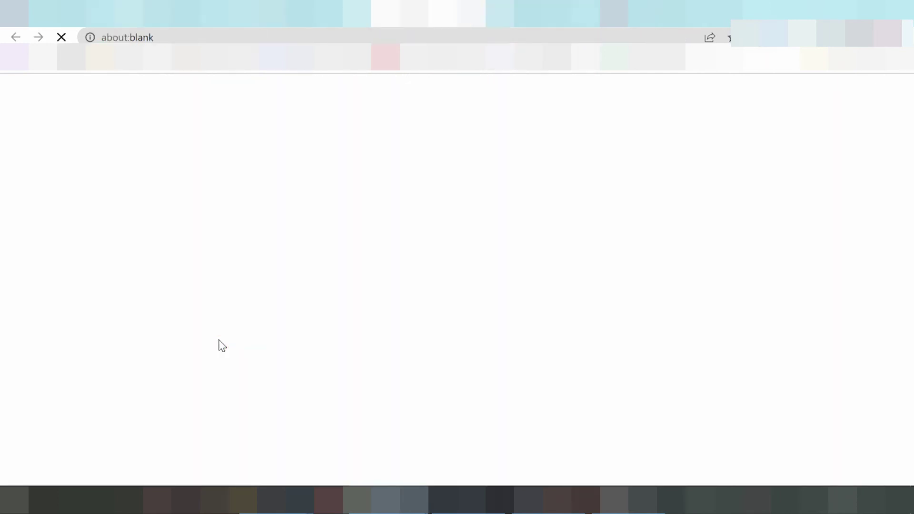